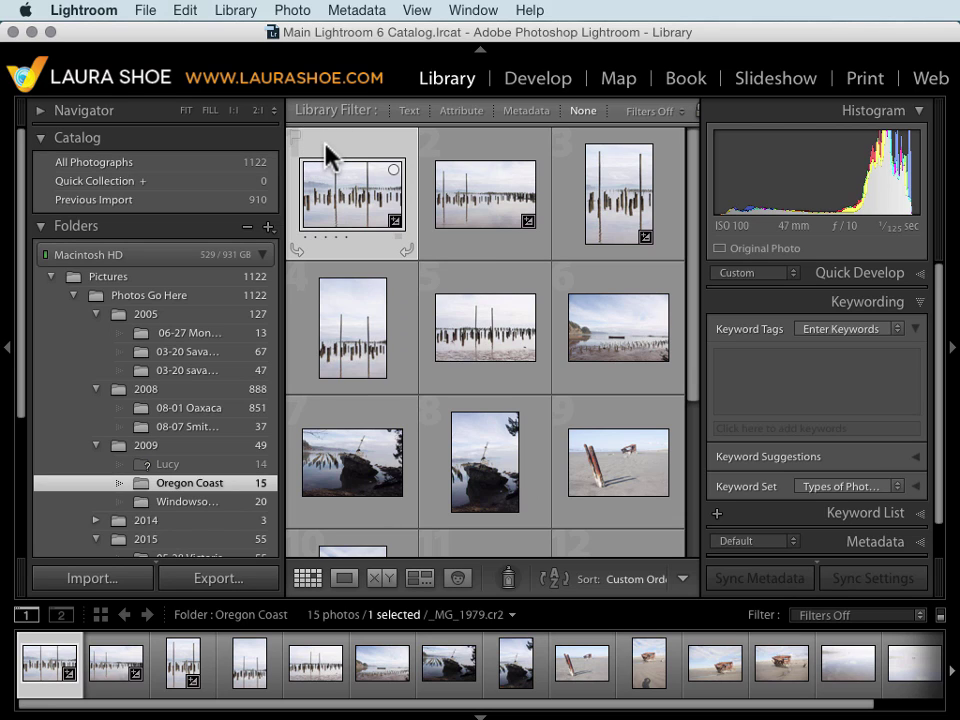
View the first Oregon Coast photo full size, then return to the grid.
mouse_move(368, 204)
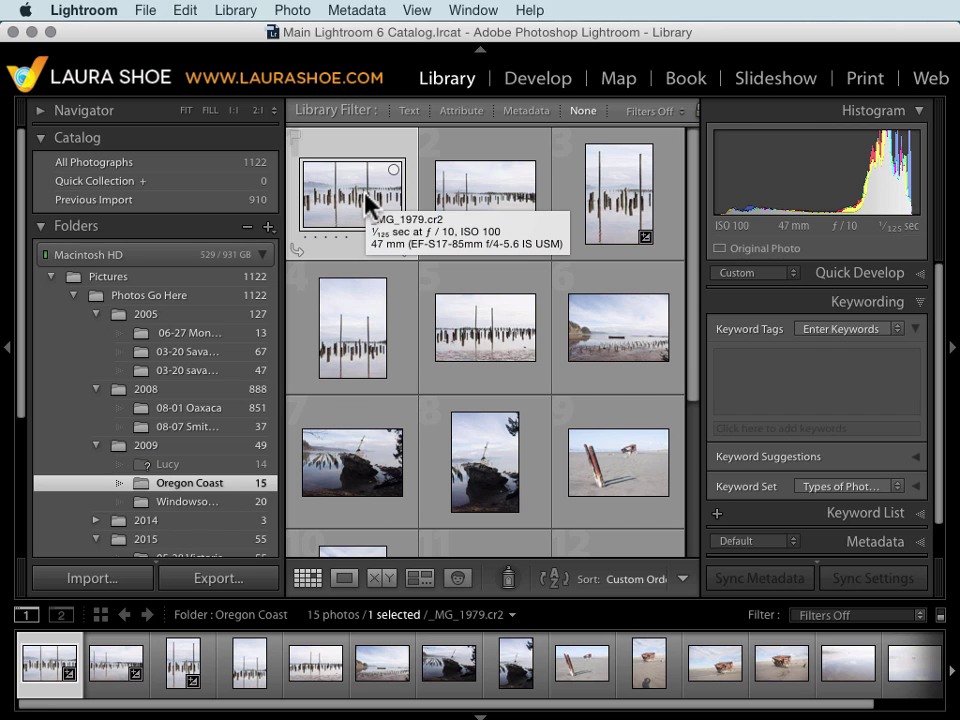
double_click(350, 192)
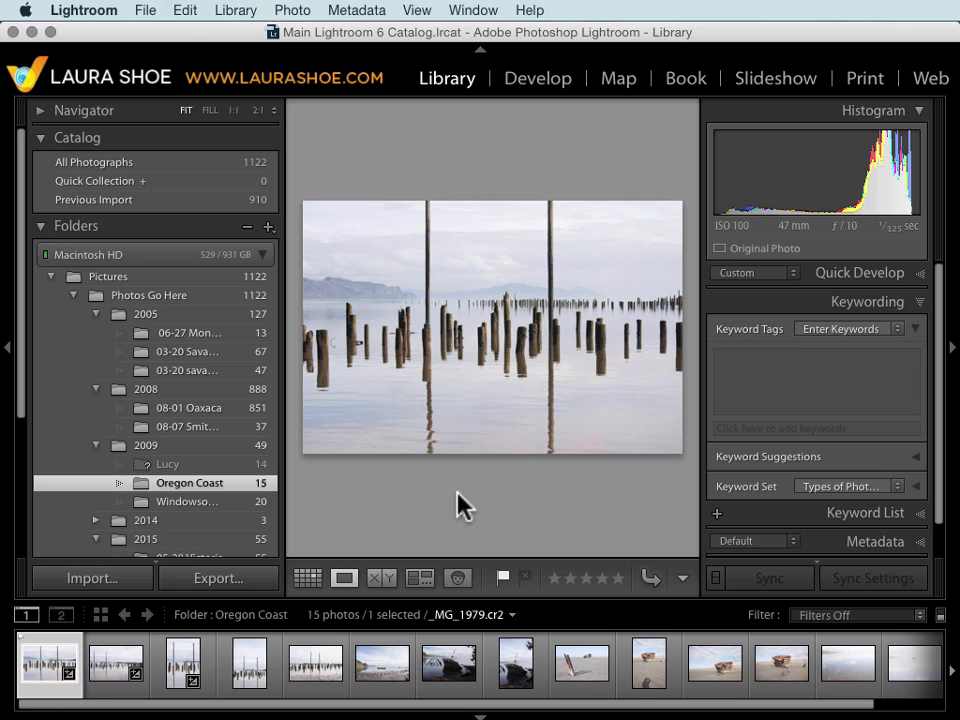
key("g")
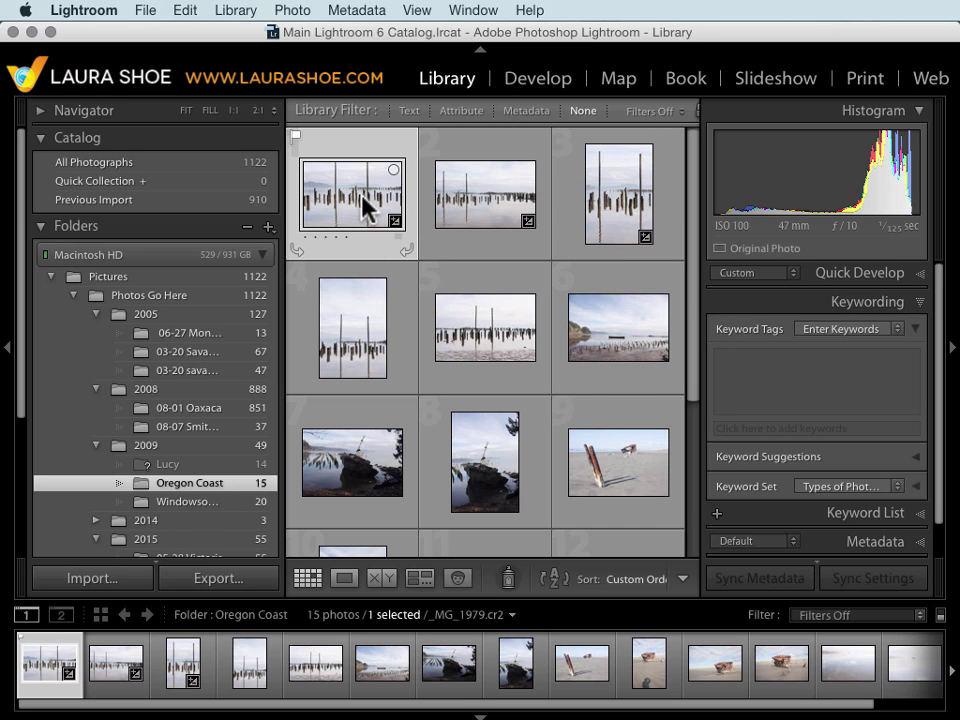
Tag photos 1–6 with the keyword Oregon and expand the Metadata panel.
left_click(623, 332, "shift")
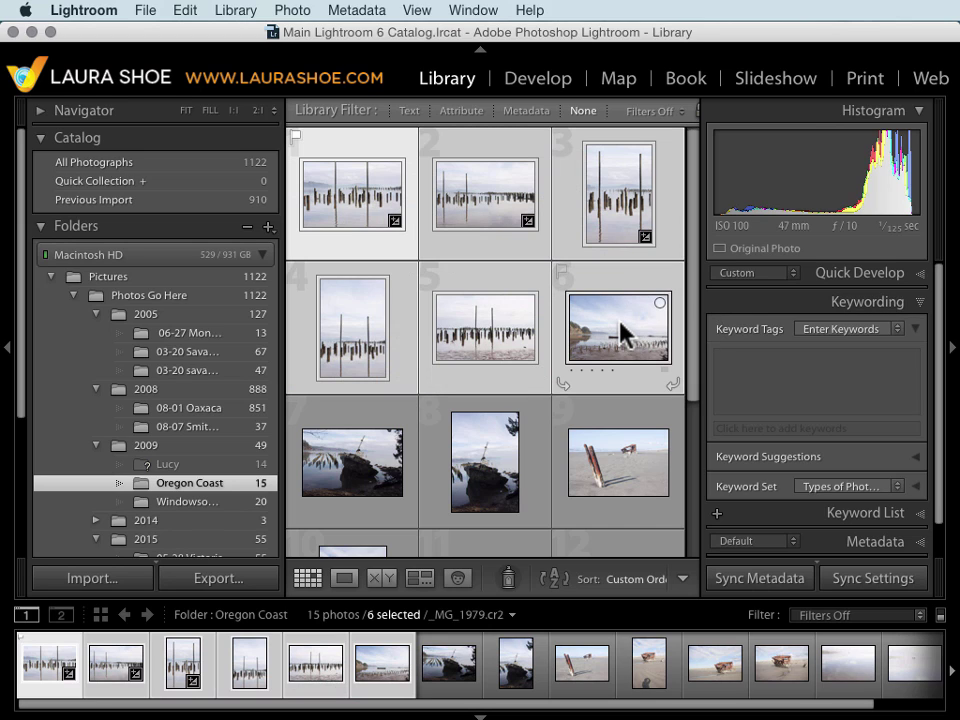
left_click(770, 365)
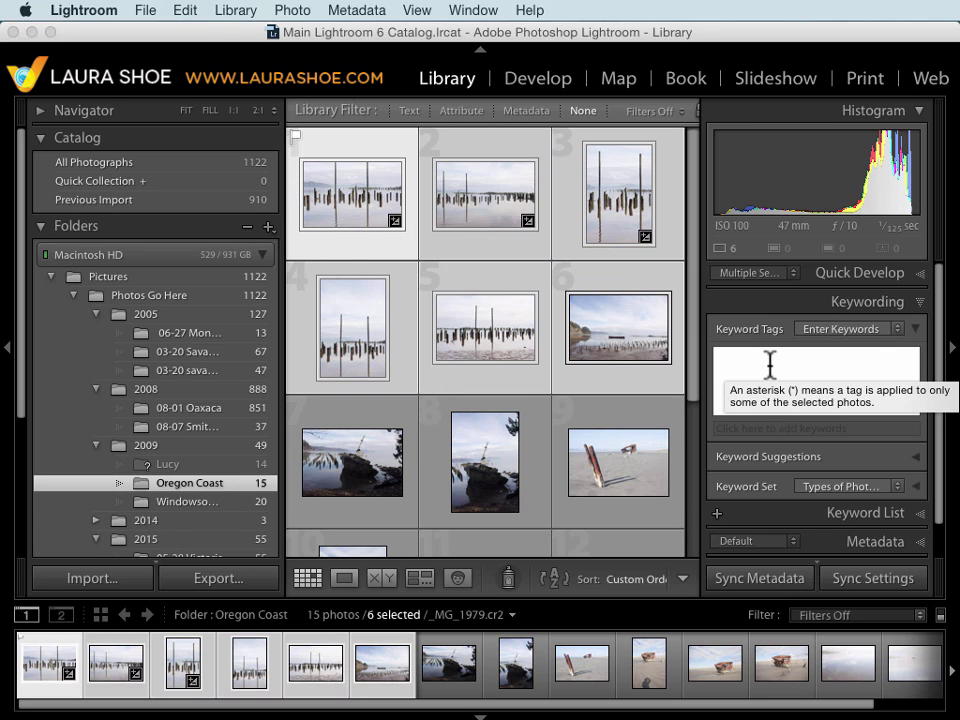
type("oreg")
key("Return")
key("Right")
key("Right")
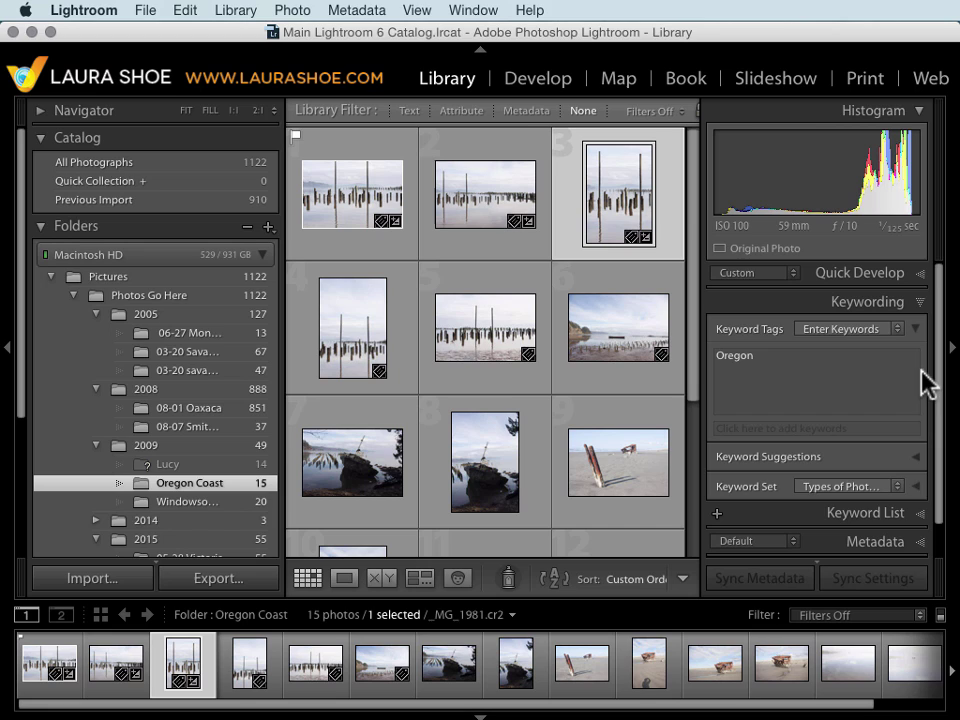
left_click(916, 541)
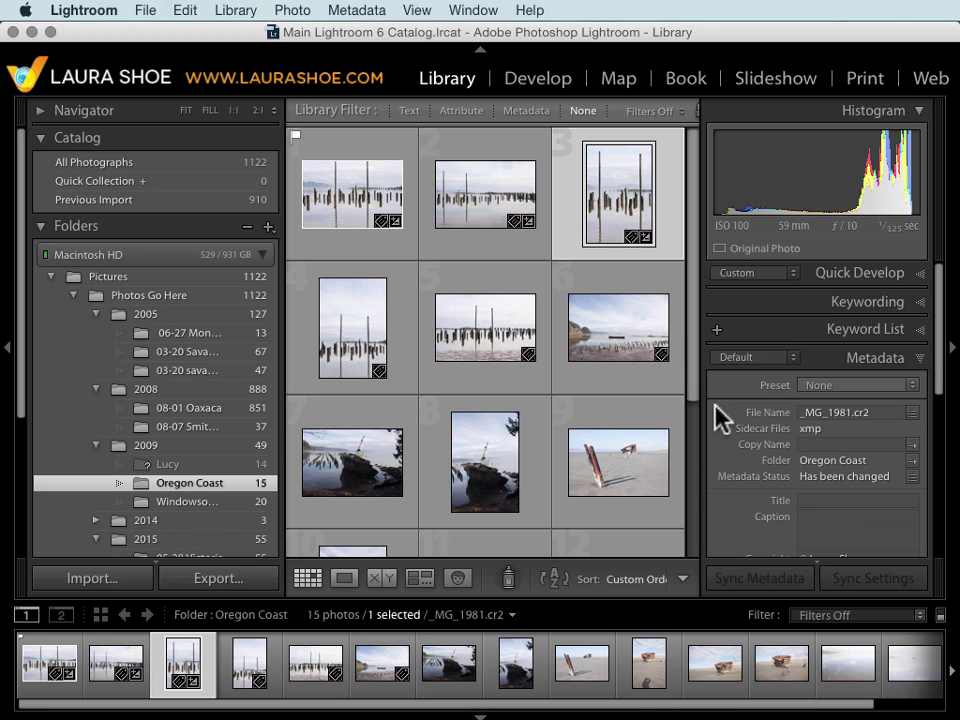
Switch the Metadata panel to the EXIF preset to list exposure, lens and camera model.
left_click(752, 357)
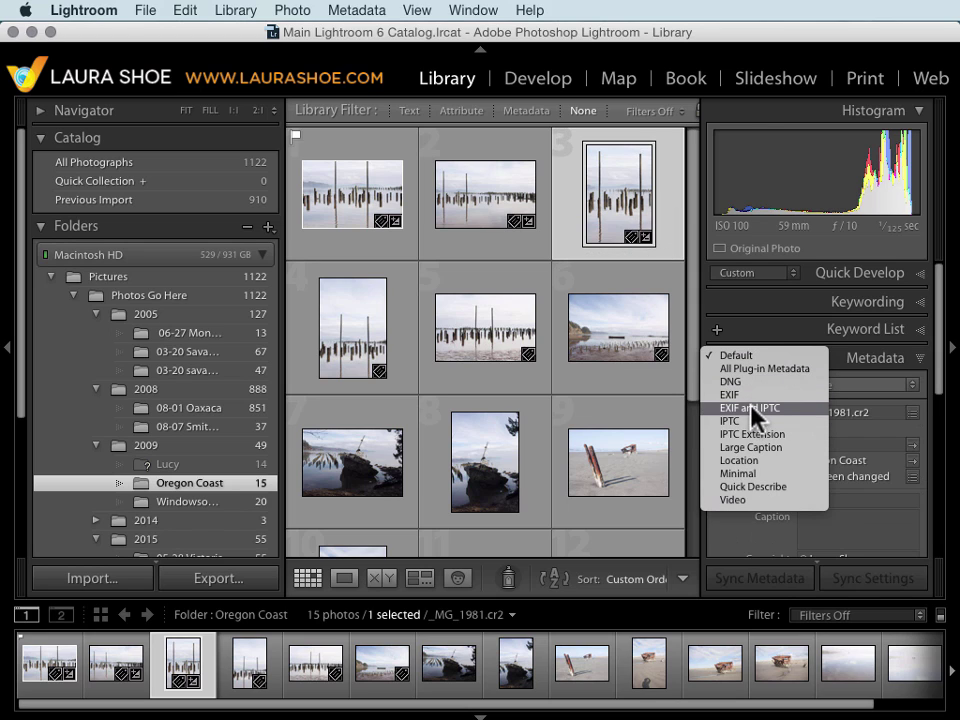
left_click(748, 394)
scroll(758, 415, "down", 5)
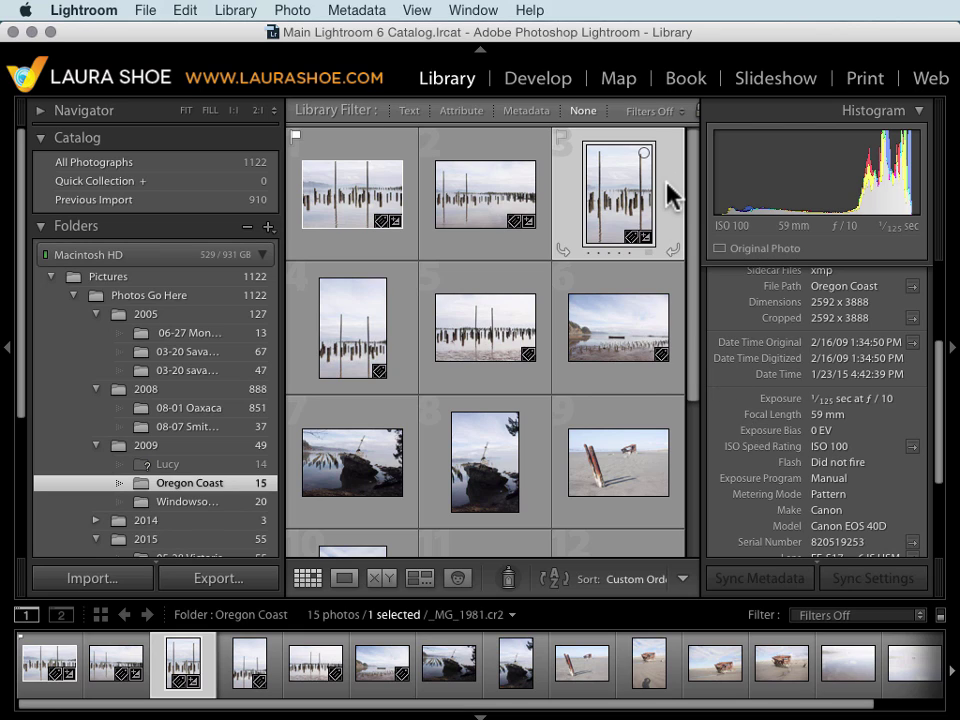
Show All Photographs in the catalog, filtered to five-star photos.
left_click(247, 172)
left_click(460, 111)
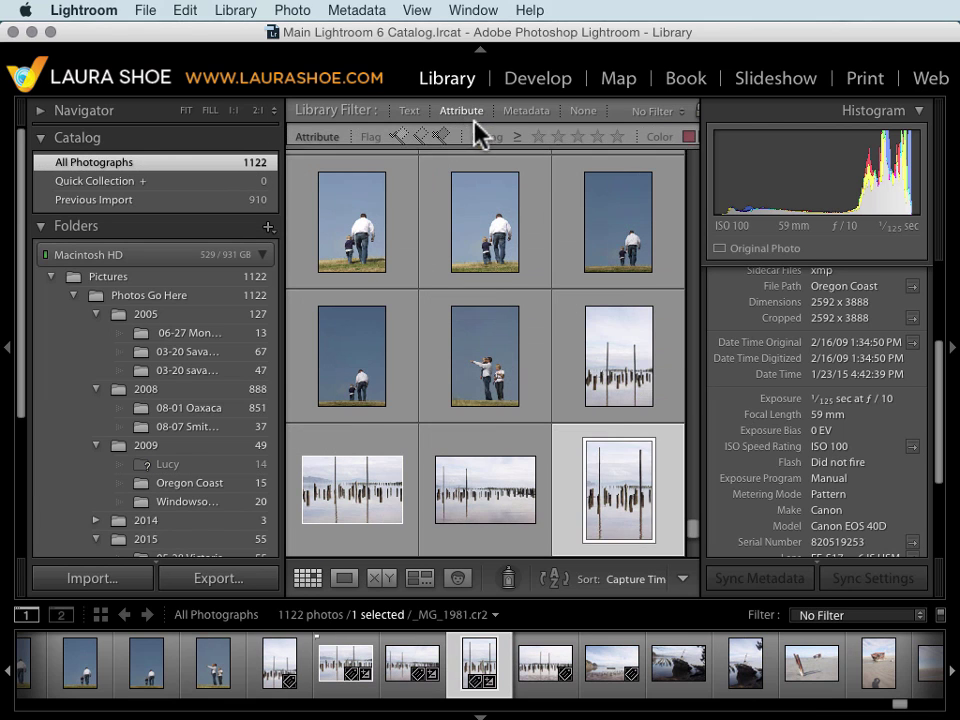
left_click(617, 136)
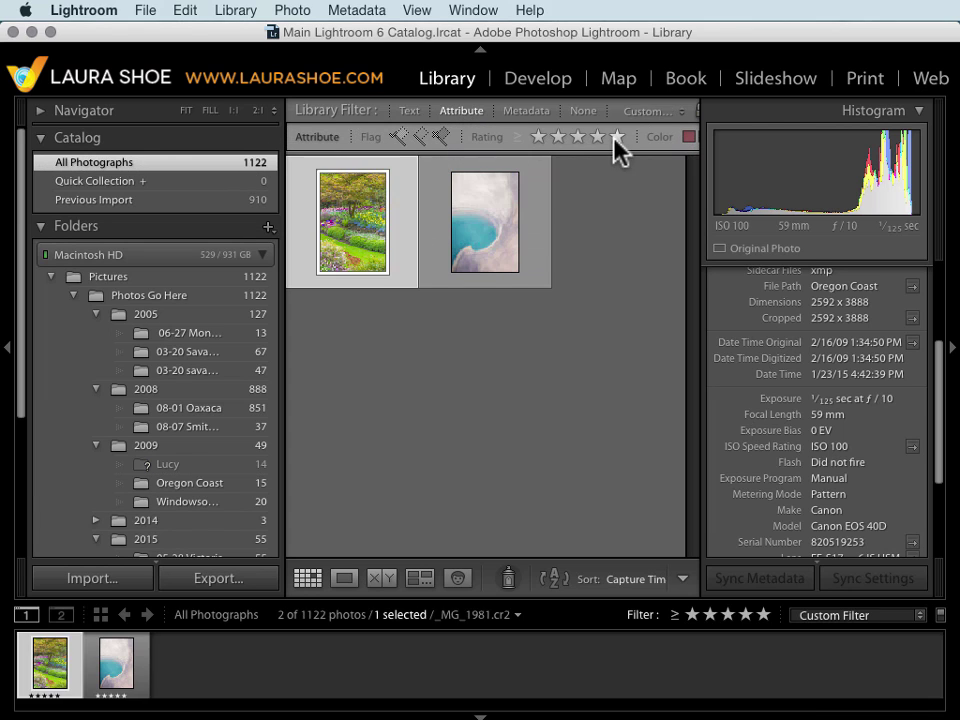
Search the catalog for 'flower' with the Text filter, then set the filter bar to None.
left_click(411, 124)
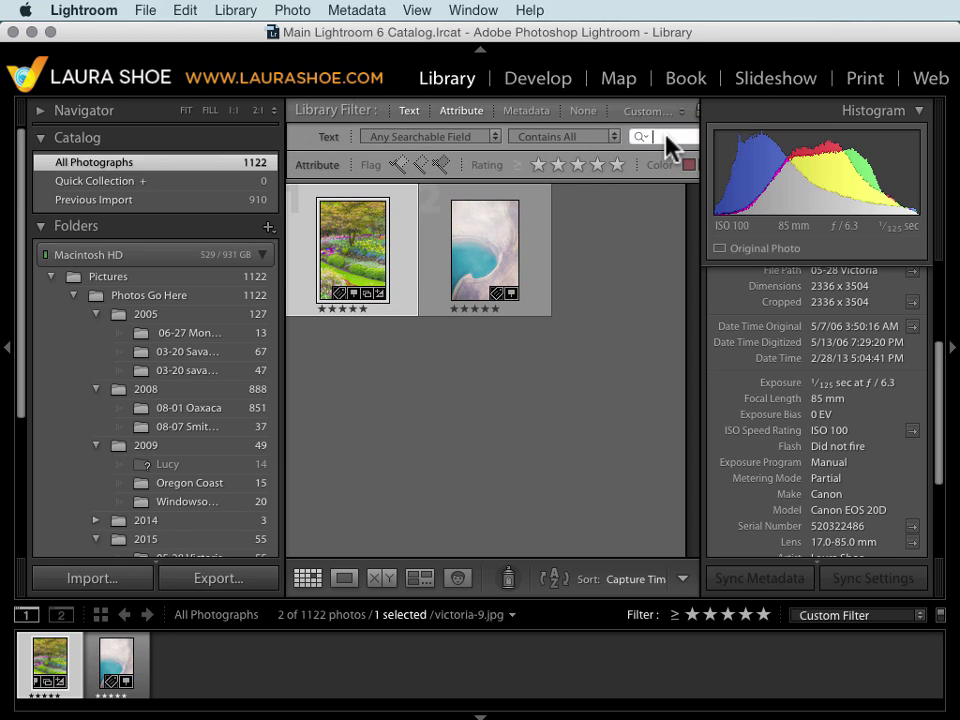
type("flower")
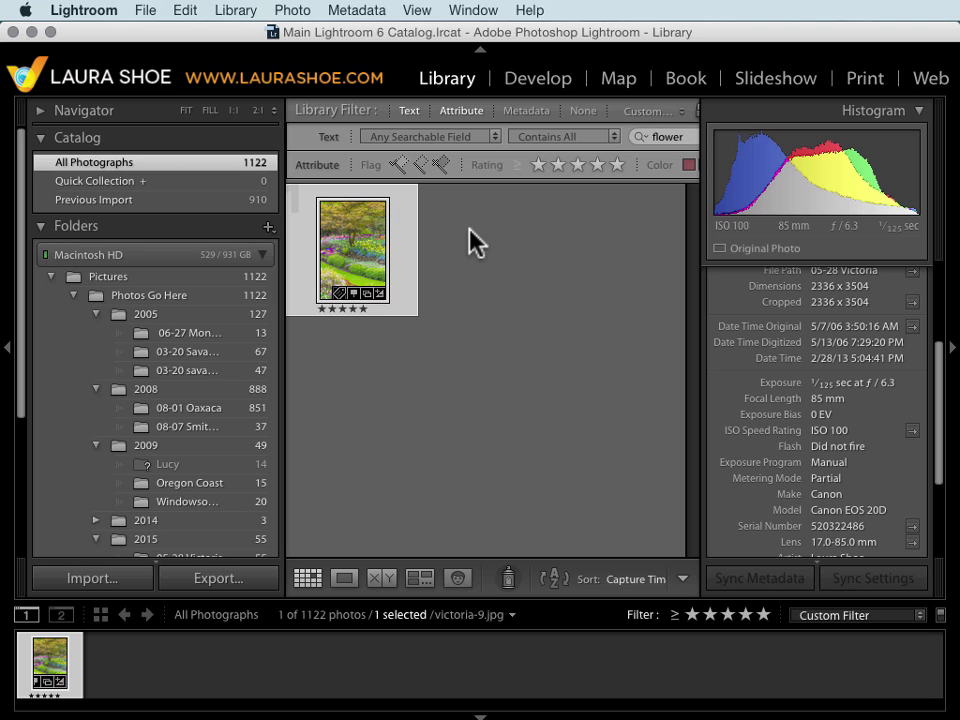
left_click(585, 111)
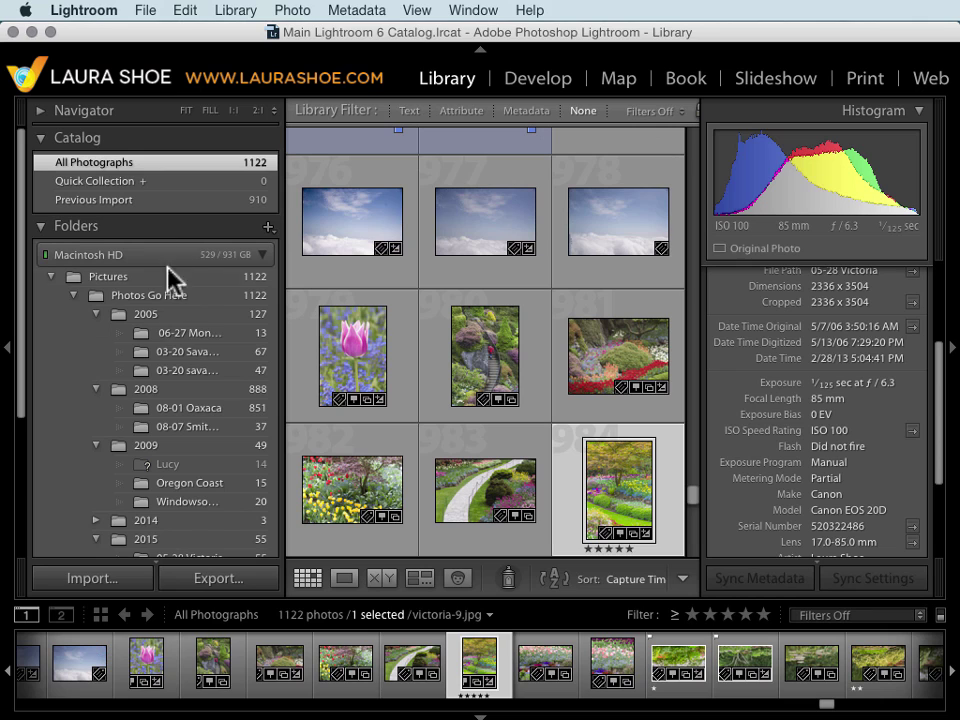
Move the 06-27 Montana folder under 2009.
left_click(191, 333)
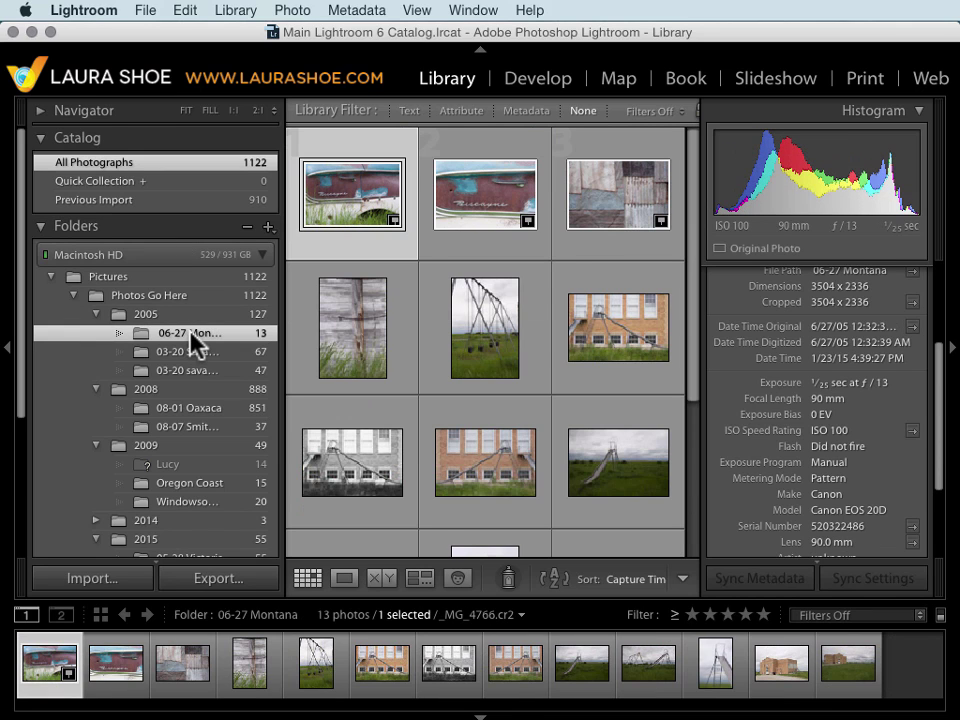
left_click_drag(190, 335, 171, 454)
left_click(652, 292)
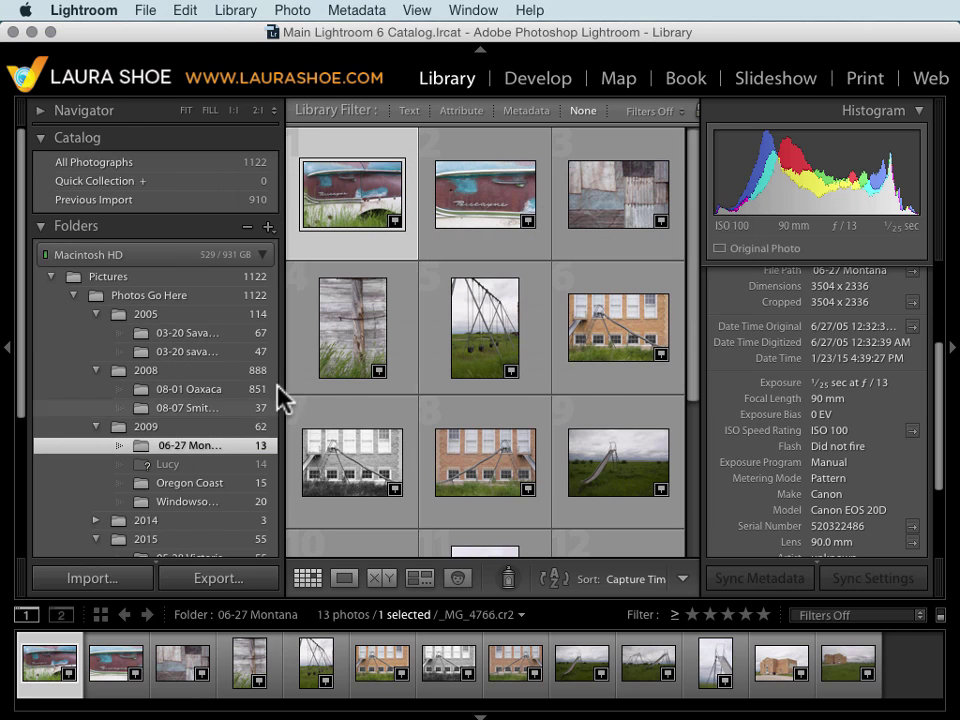
Move the first Montana photo into the 03-20 folder, then reopen Oregon Coast.
left_click_drag(347, 190, 240, 338)
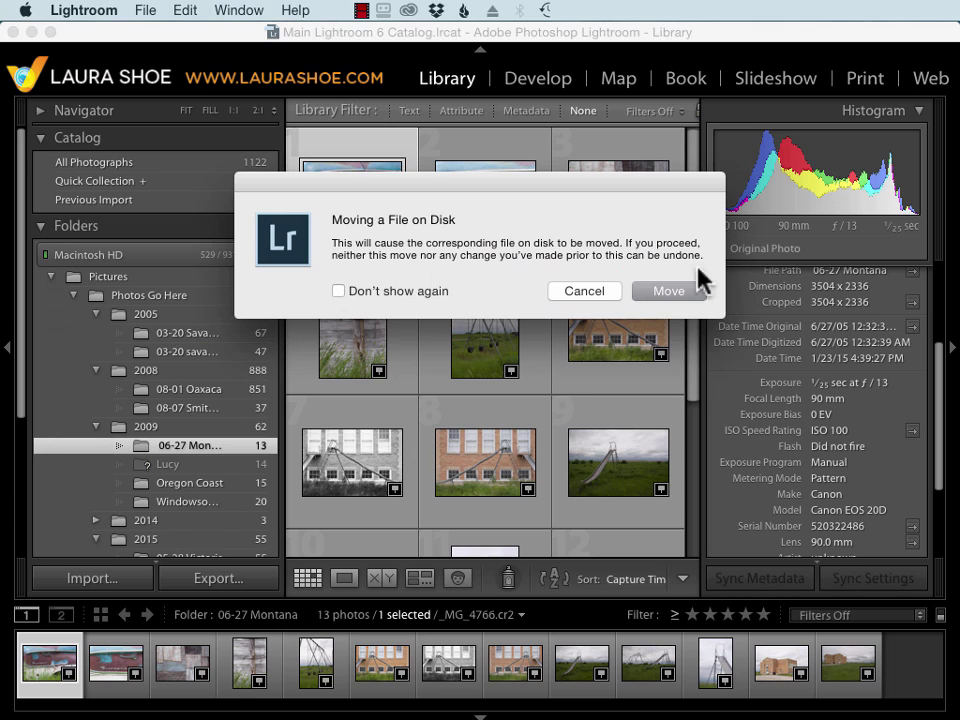
left_click(678, 292)
left_click(212, 434)
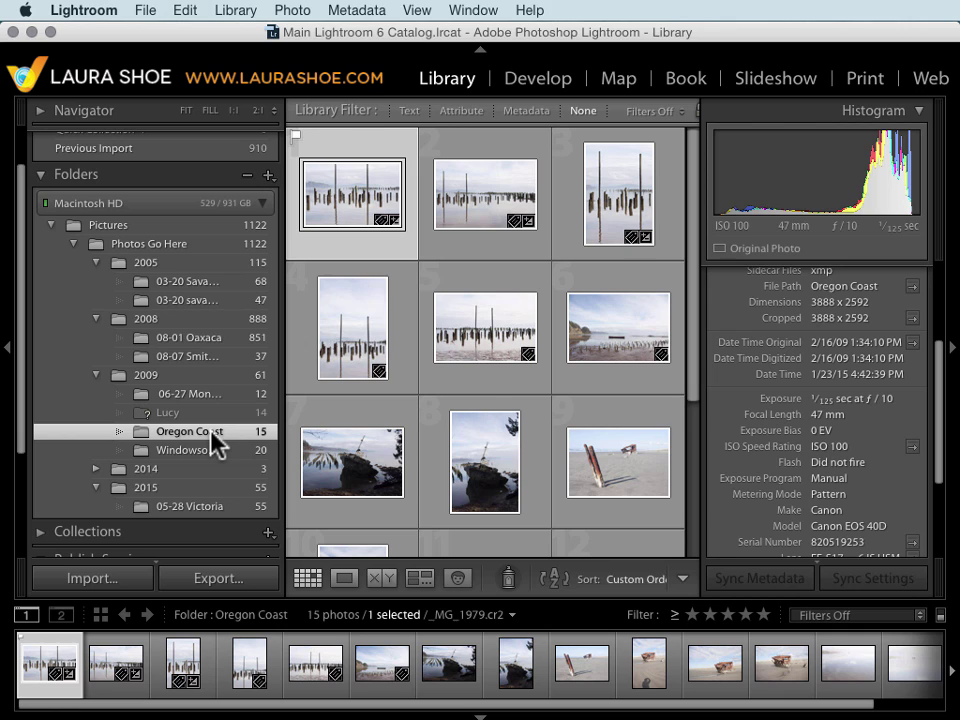
In the Map module, place the first 12 Oregon Coast photos near Astoria and select photo 6.
left_click(617, 84)
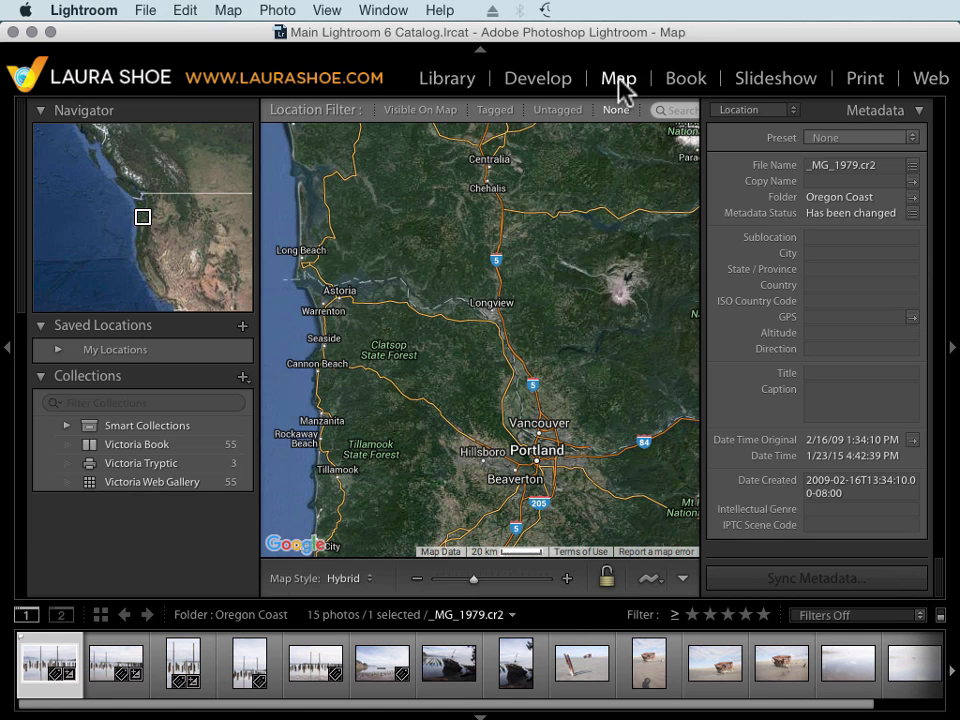
left_click(793, 664, "shift")
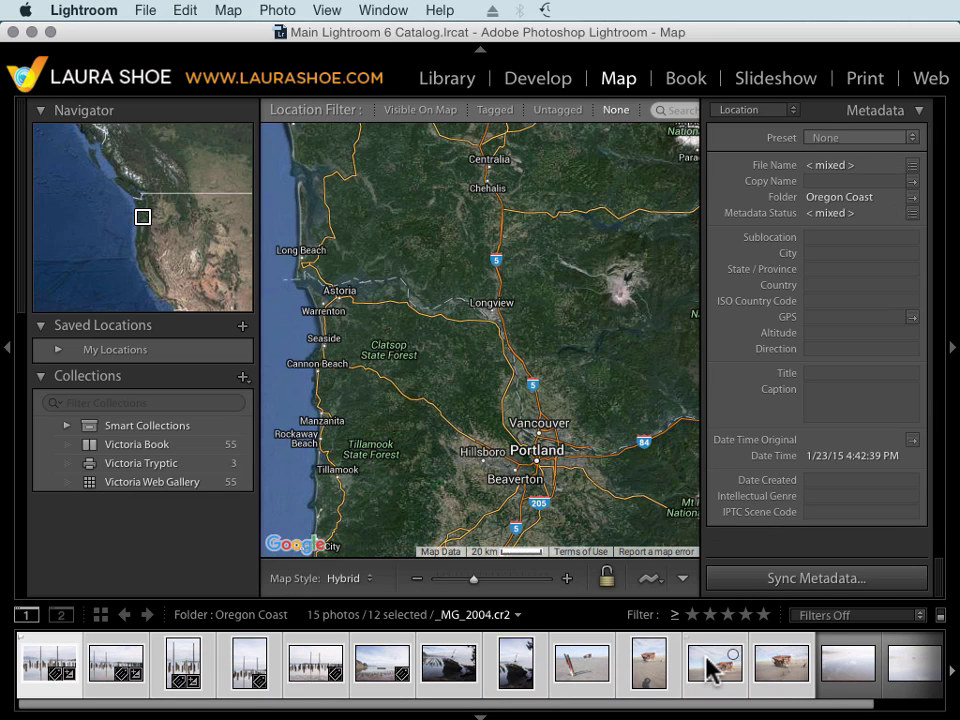
mouse_move(710, 668)
left_mouse_down()
mouse_move(373, 407)
mouse_move(360, 257)
mouse_move(373, 276)
left_mouse_up()
left_click(388, 648)
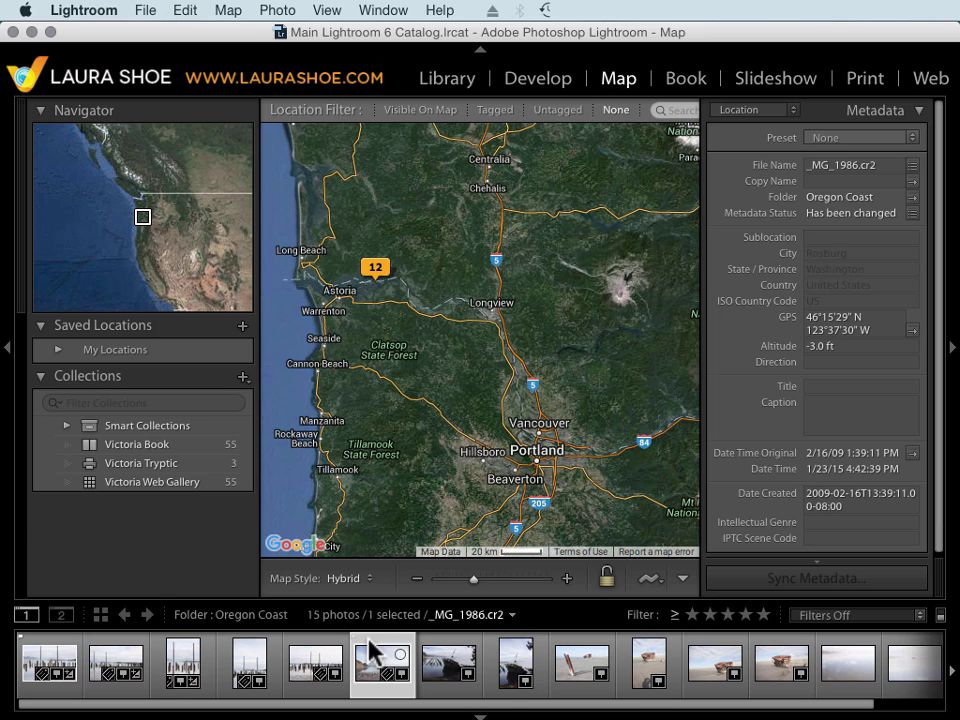
mouse_move(378, 278)
In Develop, try a small wide crop on the pier photo, then reset it to As Shot defaults.
left_click(535, 80)
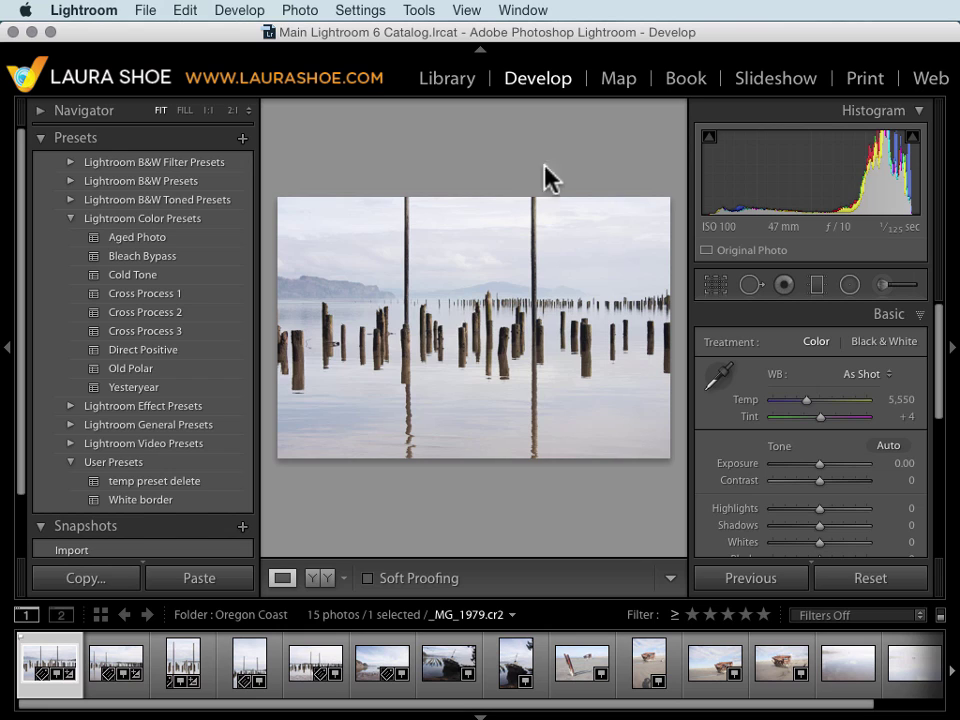
left_click(715, 285)
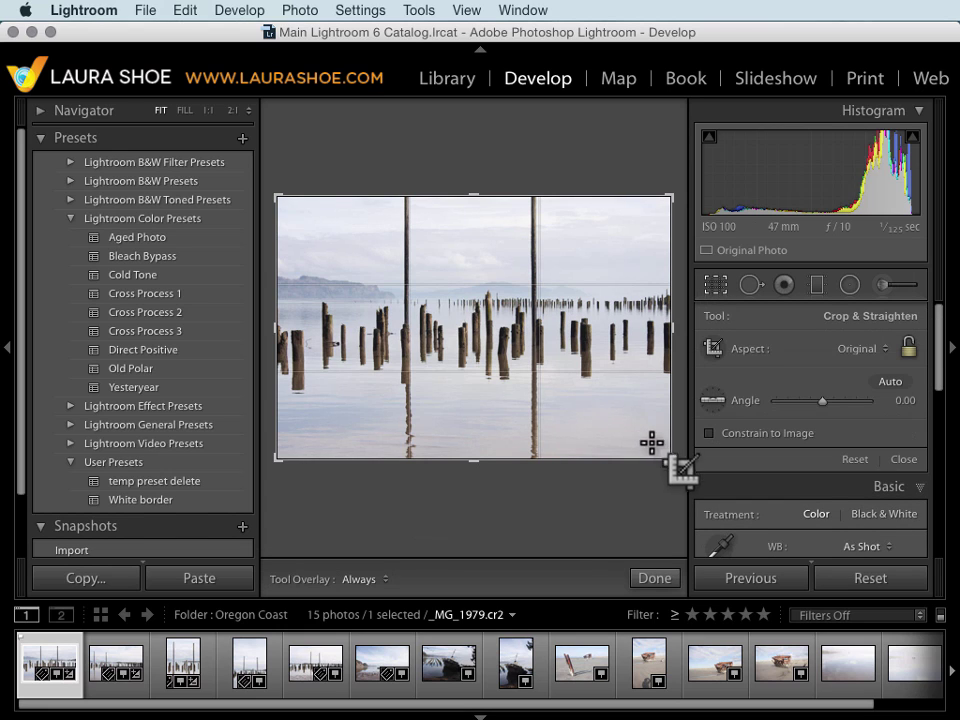
left_click_drag(670, 459, 499, 332)
key("Return")
left_click_drag(812, 399, 746, 418)
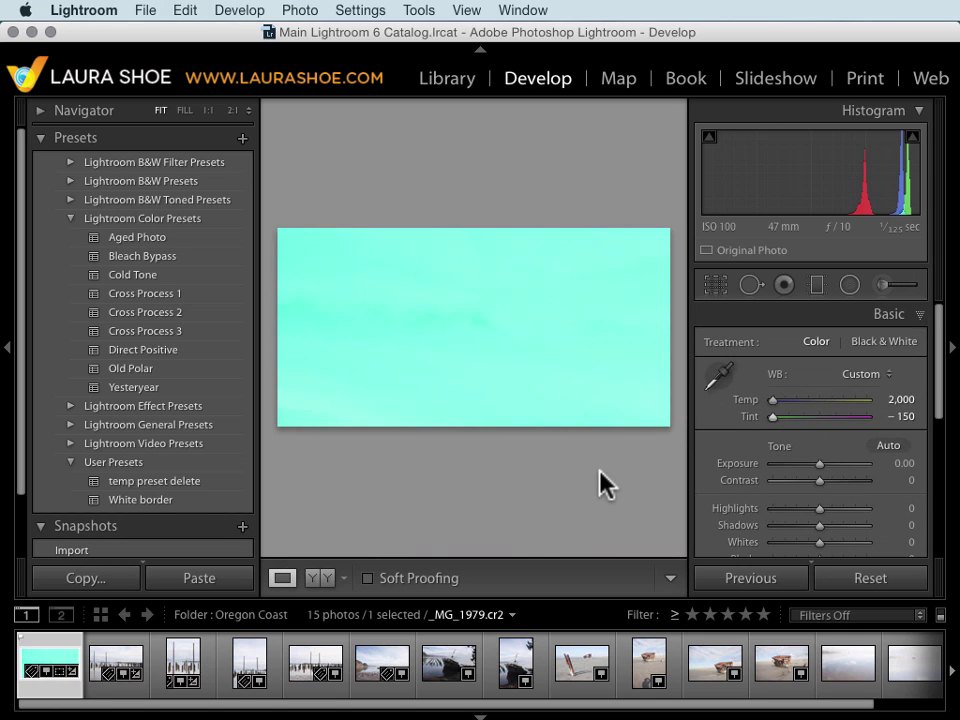
left_click(876, 579)
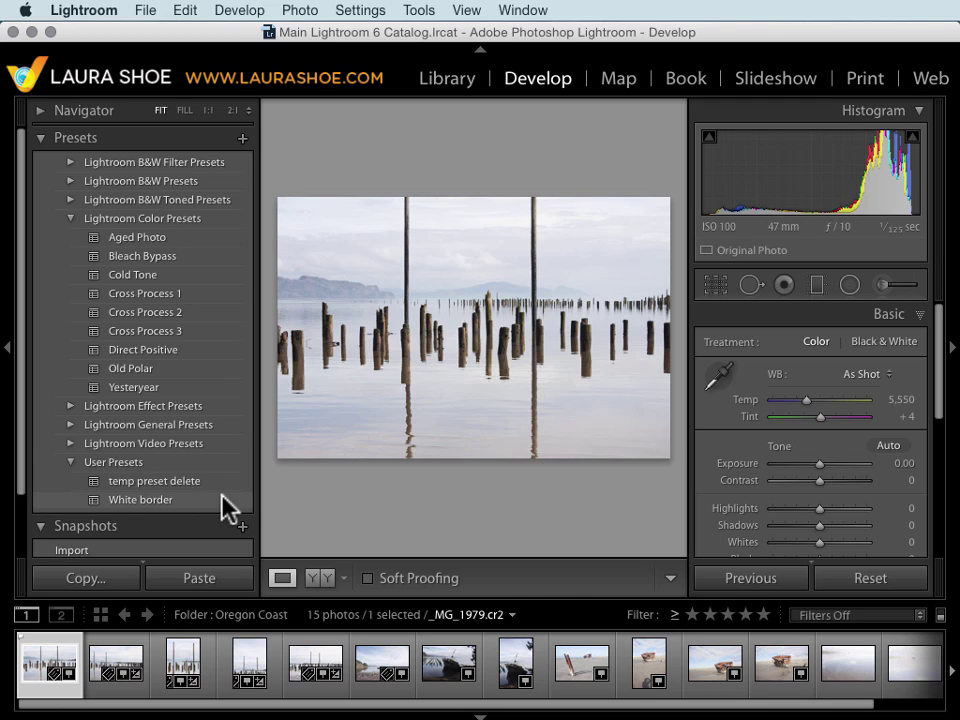
Apply the White border preset, then raise and reset Exposure to 0.00 across five photos.
left_click(157, 501)
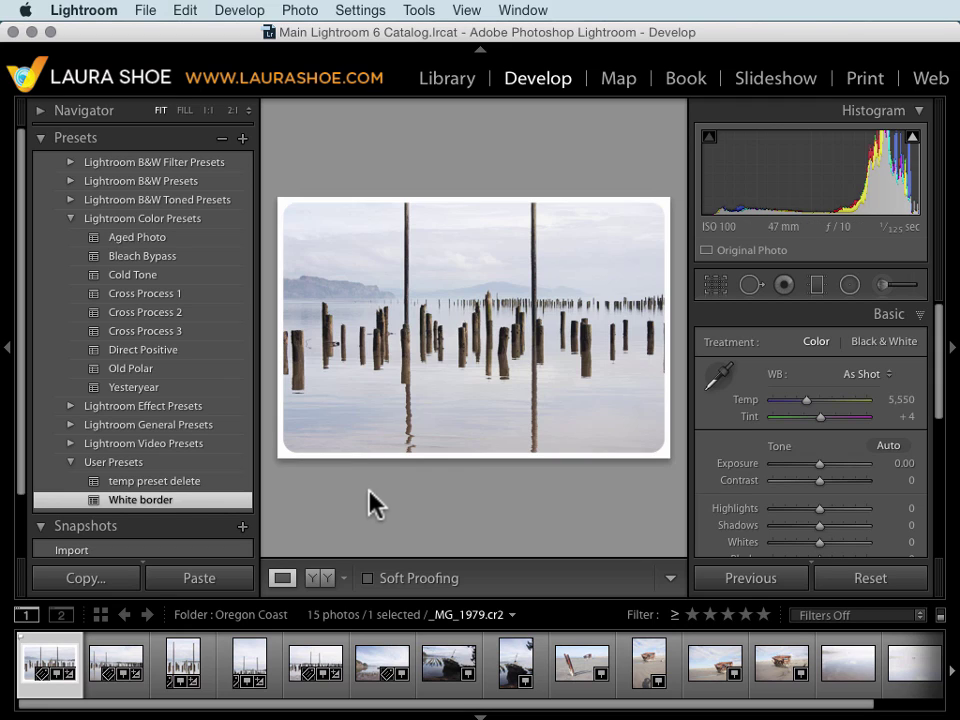
key("shift")
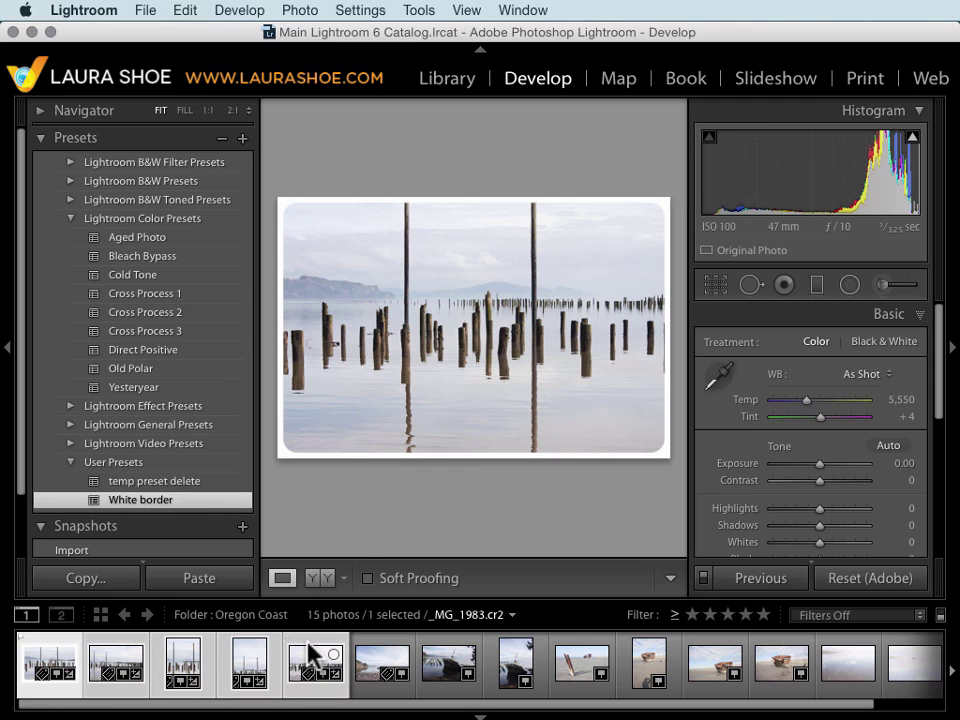
left_click(312, 655, "shift")
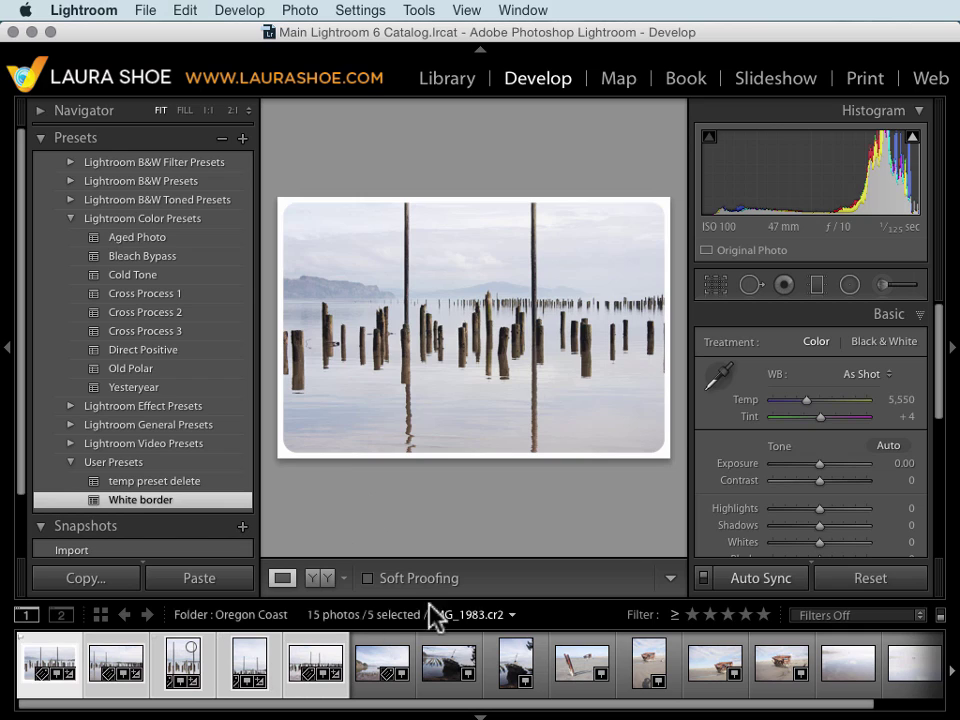
left_click(845, 465)
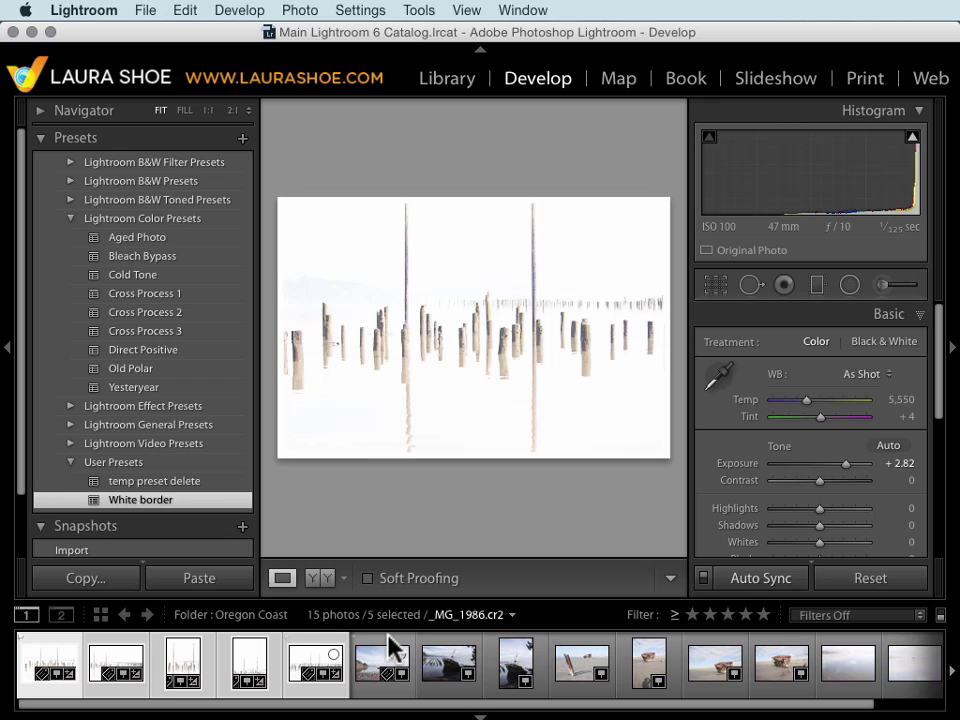
double_click(736, 466)
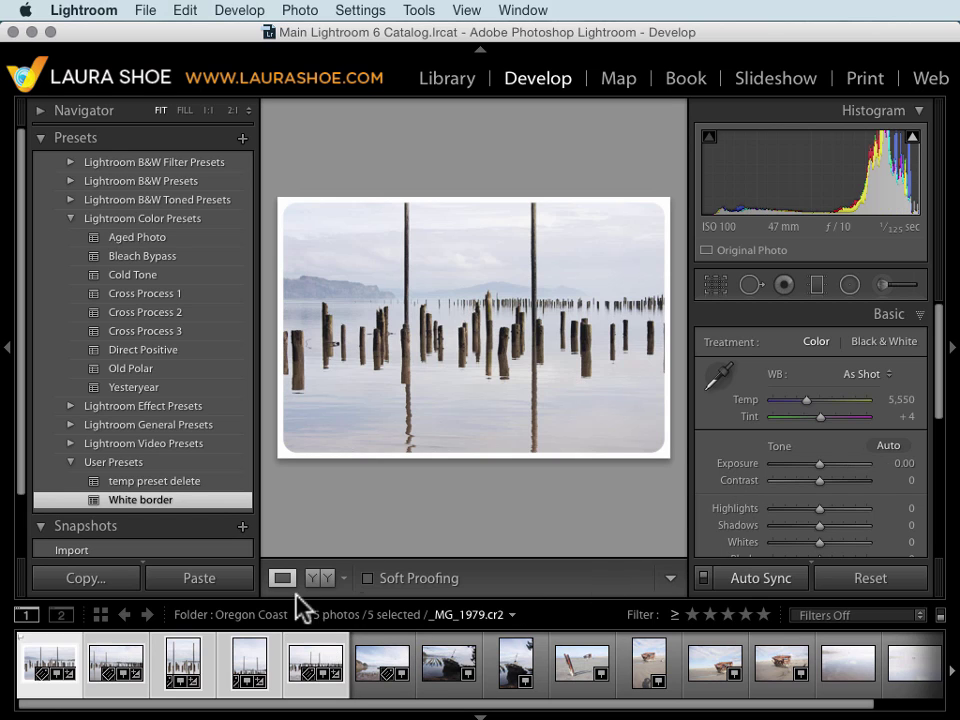
key("super+d")
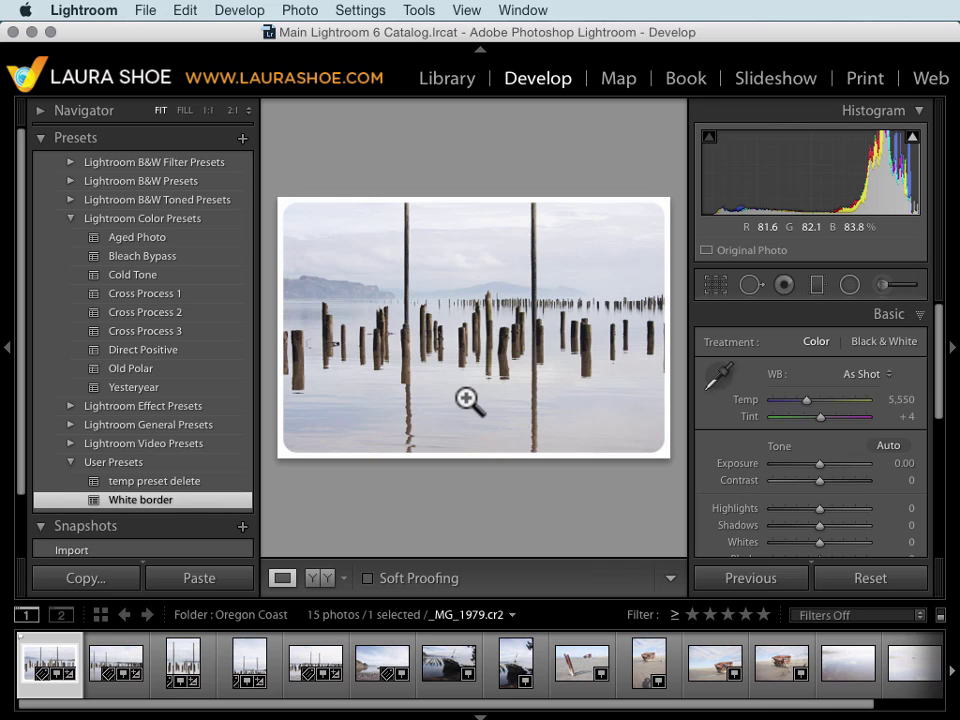
Edit the pier photo in Photoshop CC 2014, then undo its White border preset.
right_click(467, 401)
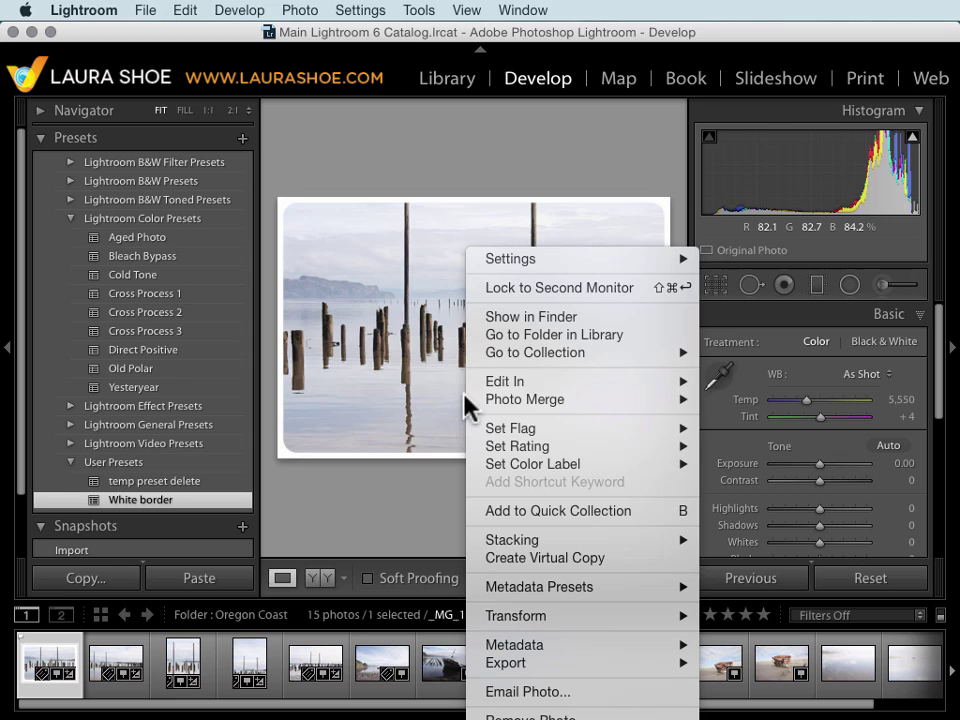
mouse_move(505, 381)
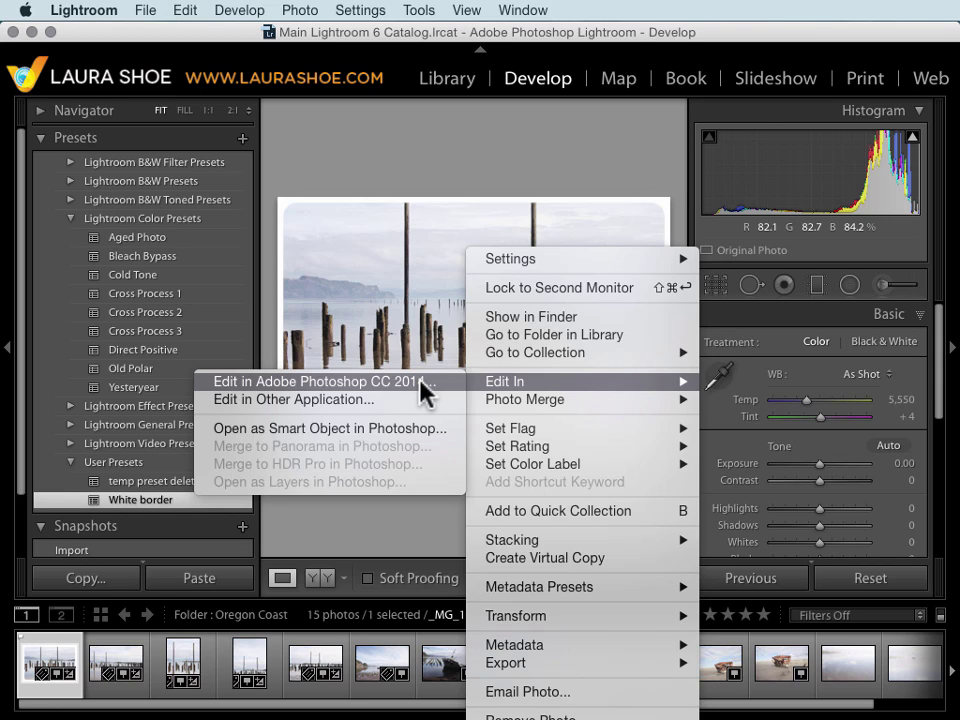
left_click(425, 390)
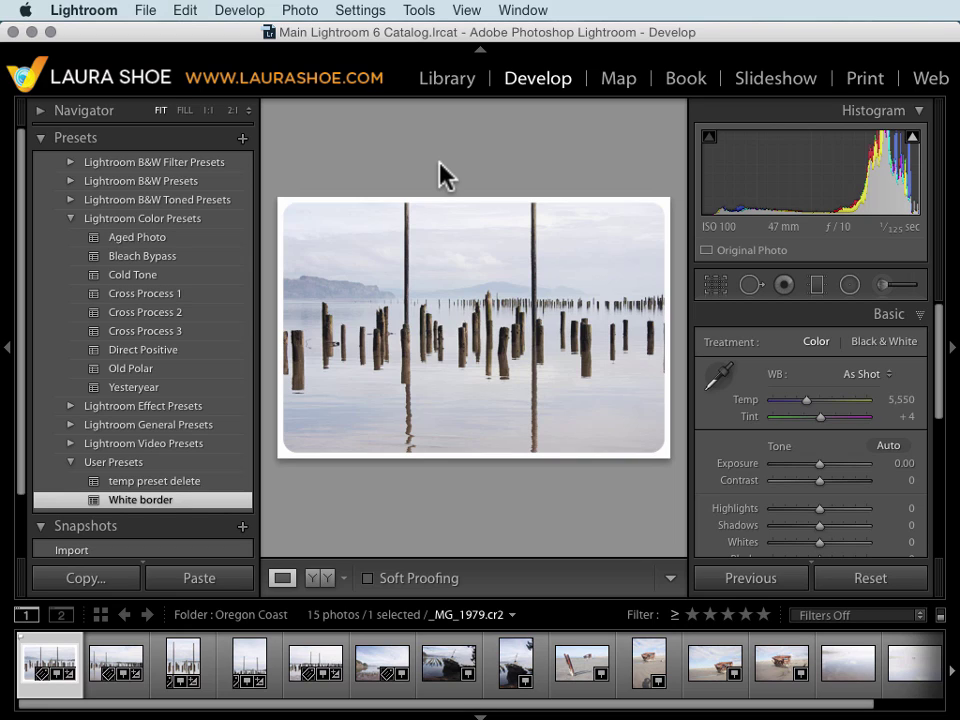
key("super+z")
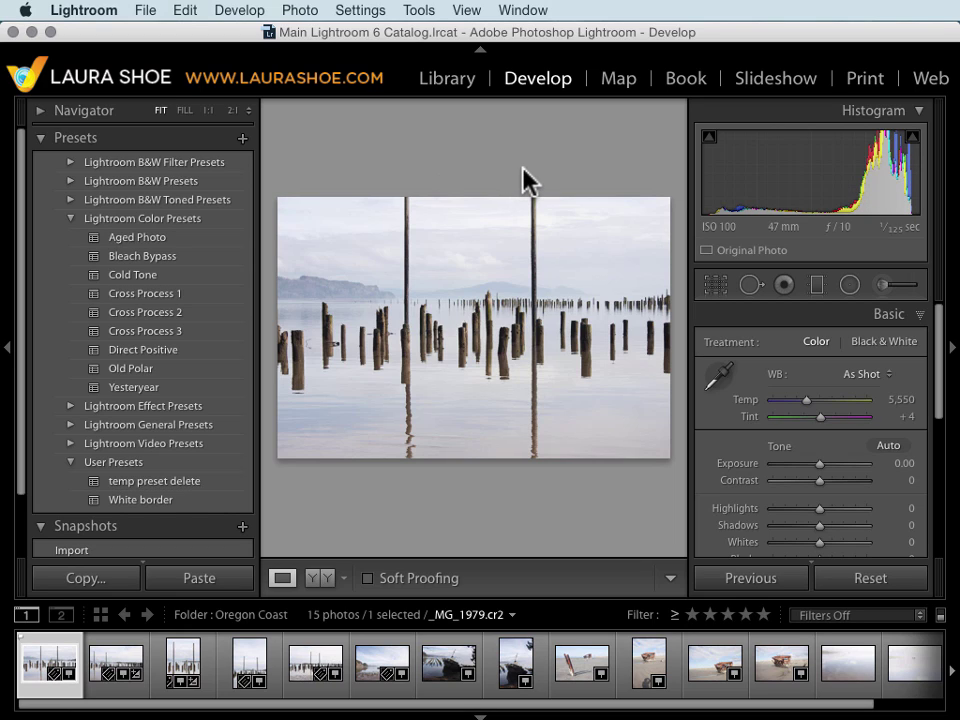
Open the Victoria Book collection in the Book module, then move to Slideshow.
left_click(688, 82)
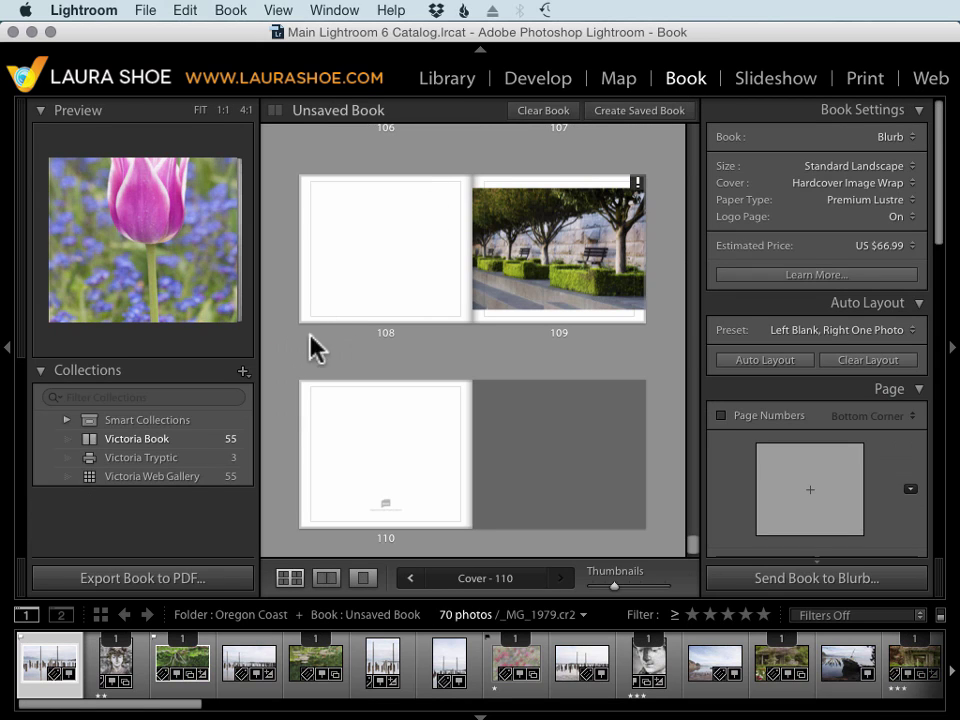
left_click(158, 439)
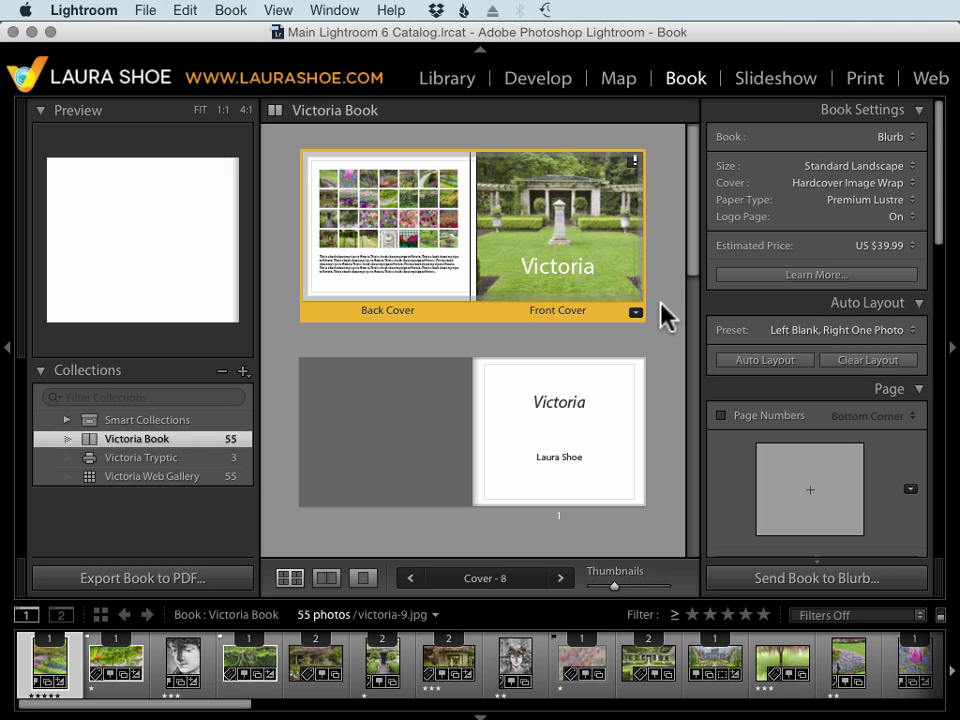
left_click(778, 80)
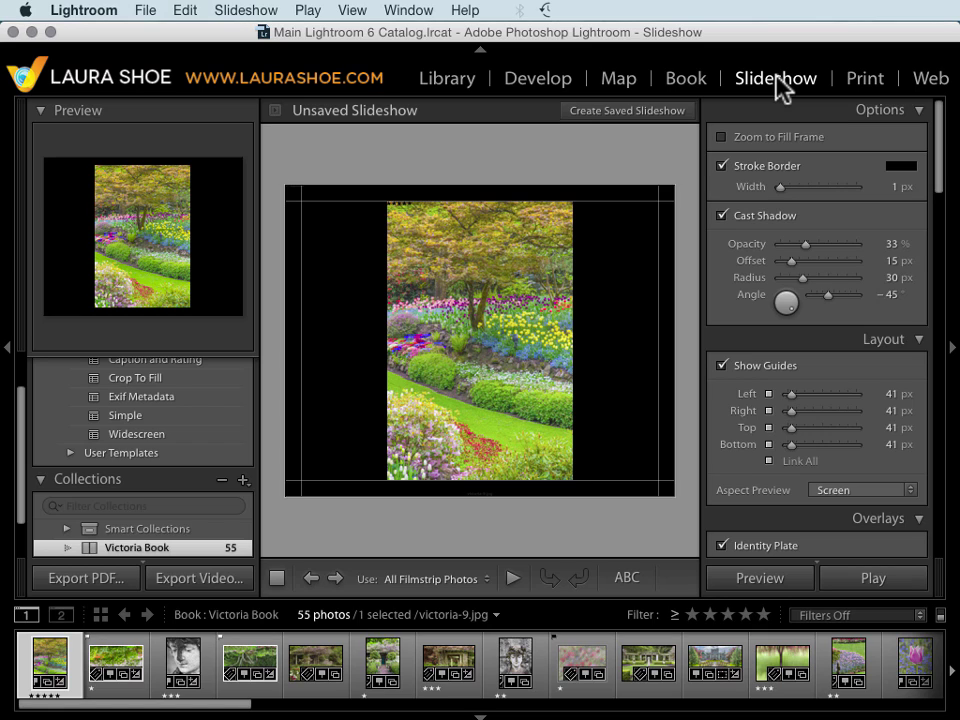
View the Victoria Tryptic print layout and Victoria Web Gallery, then return to Library.
left_click(862, 80)
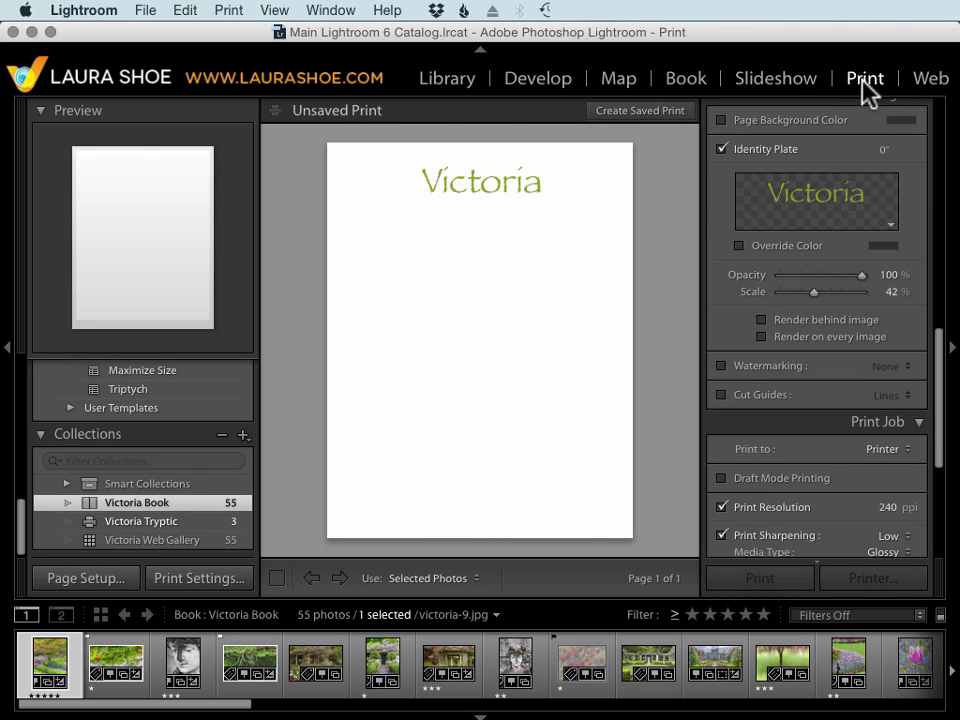
left_click(200, 522)
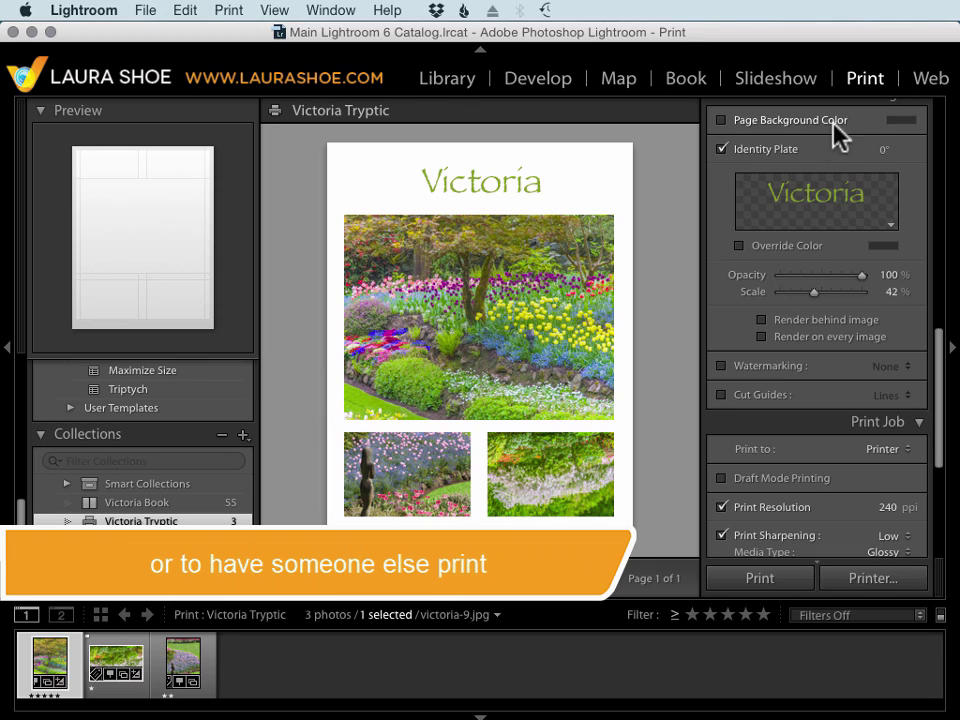
left_click(931, 80)
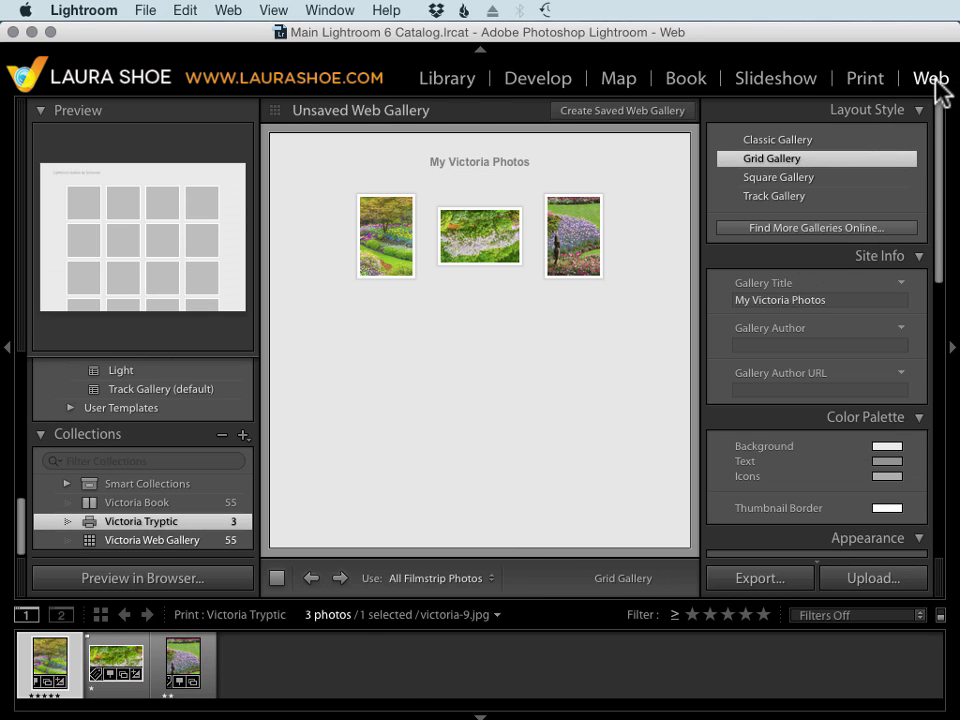
left_click(204, 540)
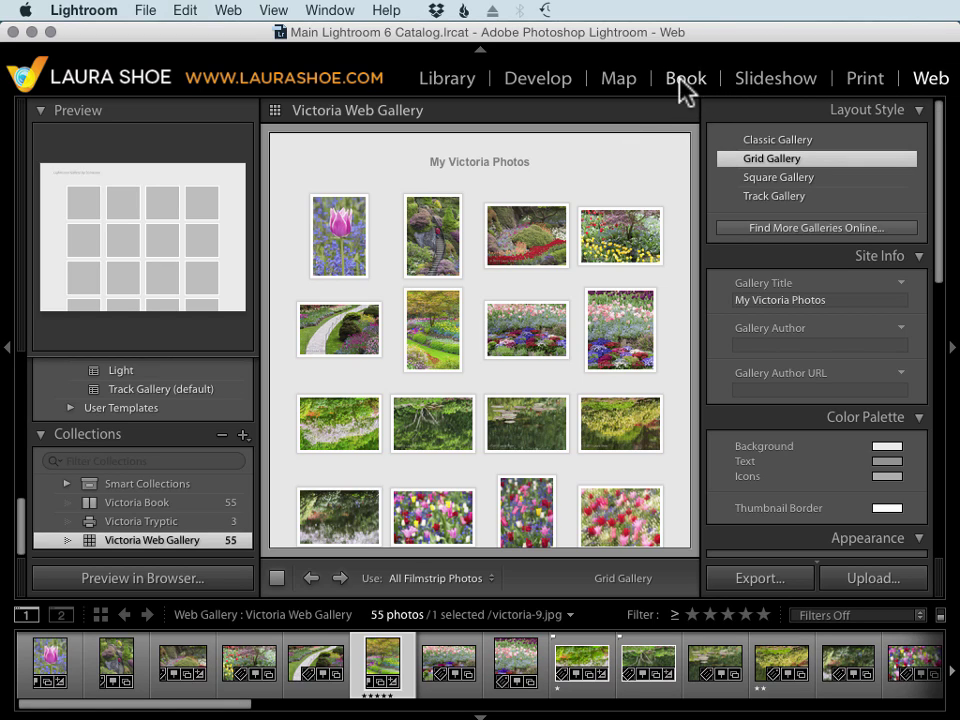
left_click(450, 86)
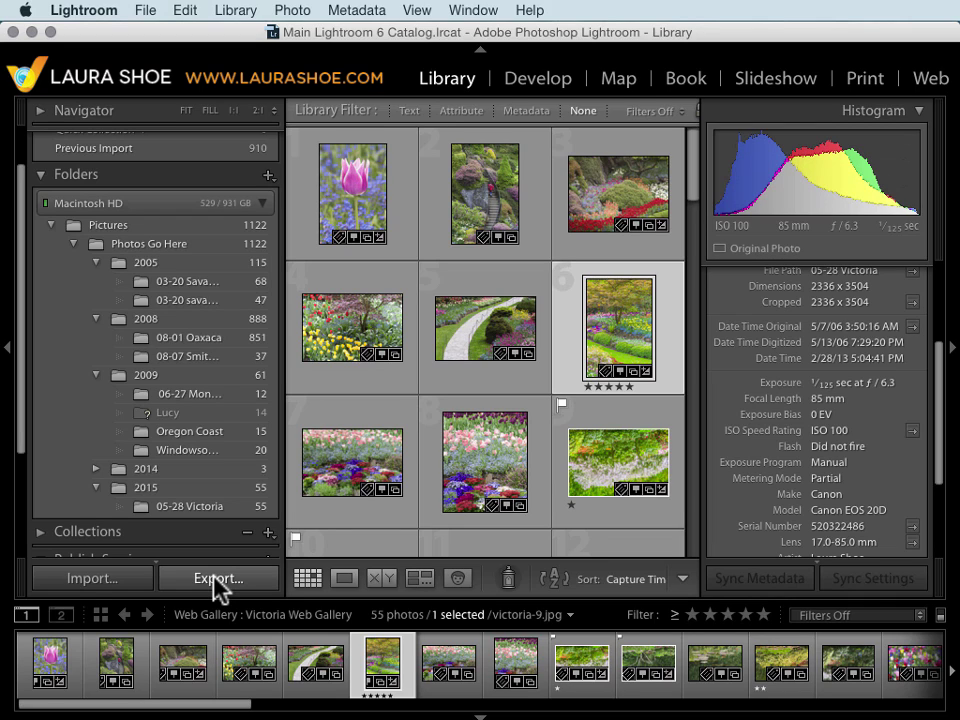
Expand Publish Services to list Hard Drive, Facebook and Flickr, then preview e-mailing photo 6 without sending.
left_click(195, 557)
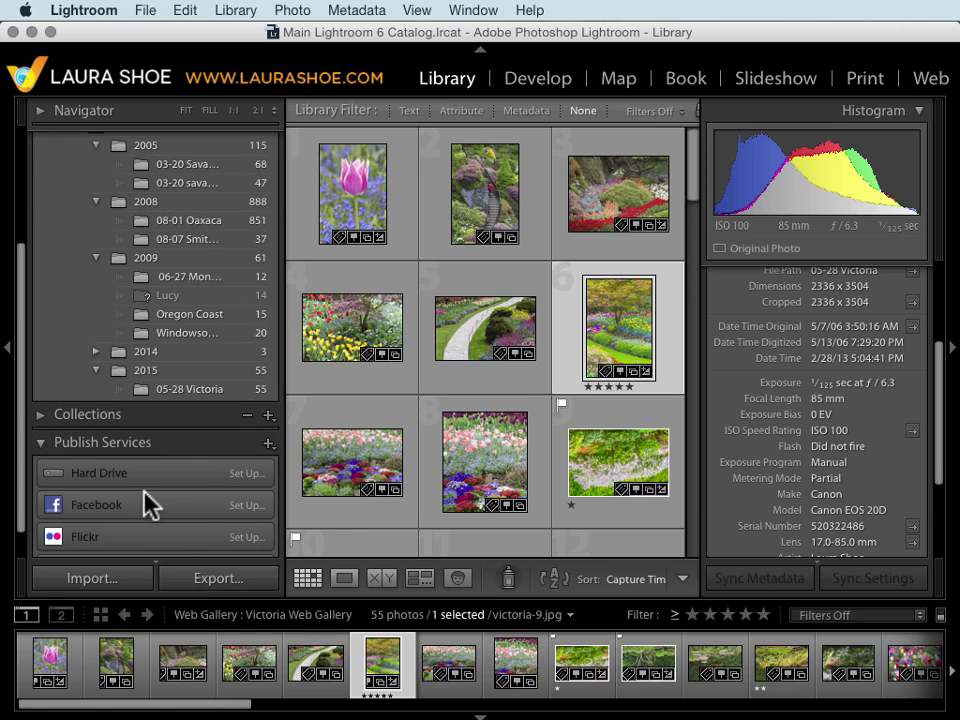
right_click(615, 338)
left_click(676, 674)
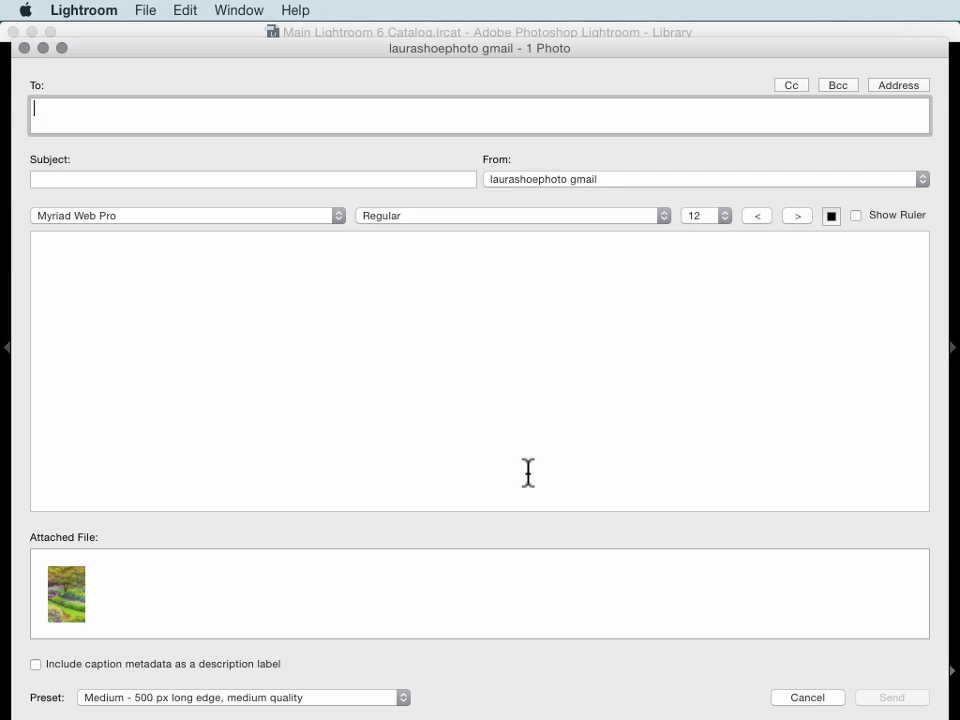
left_click(24, 48)
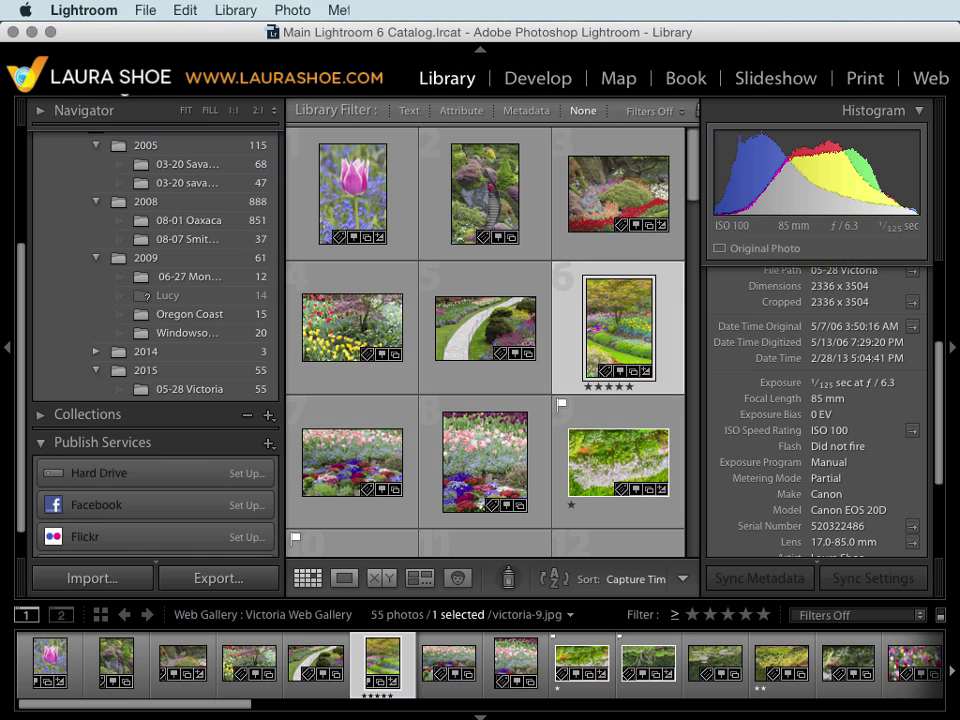